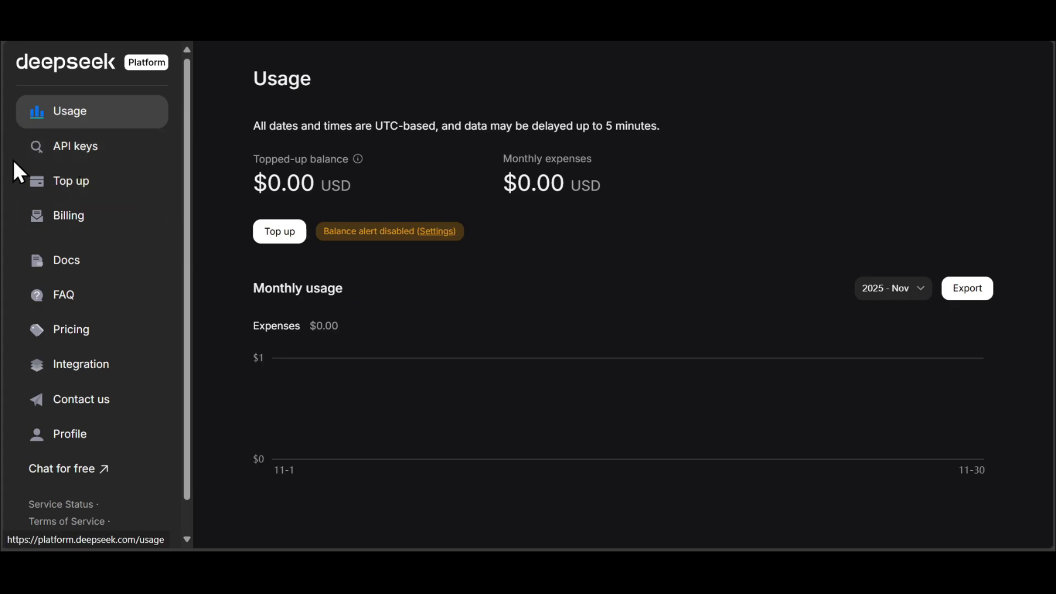
Create a new DeepSeek API key named 'new'.
{"action": "left_click", "coordinate": [113, 146]}
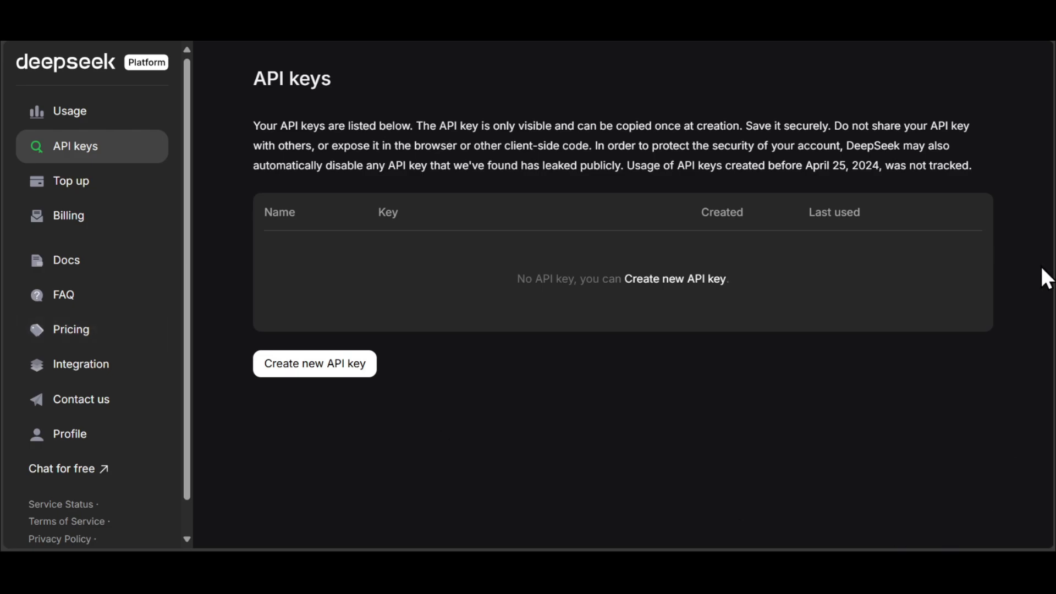
{"action": "left_click", "coordinate": [344, 369]}
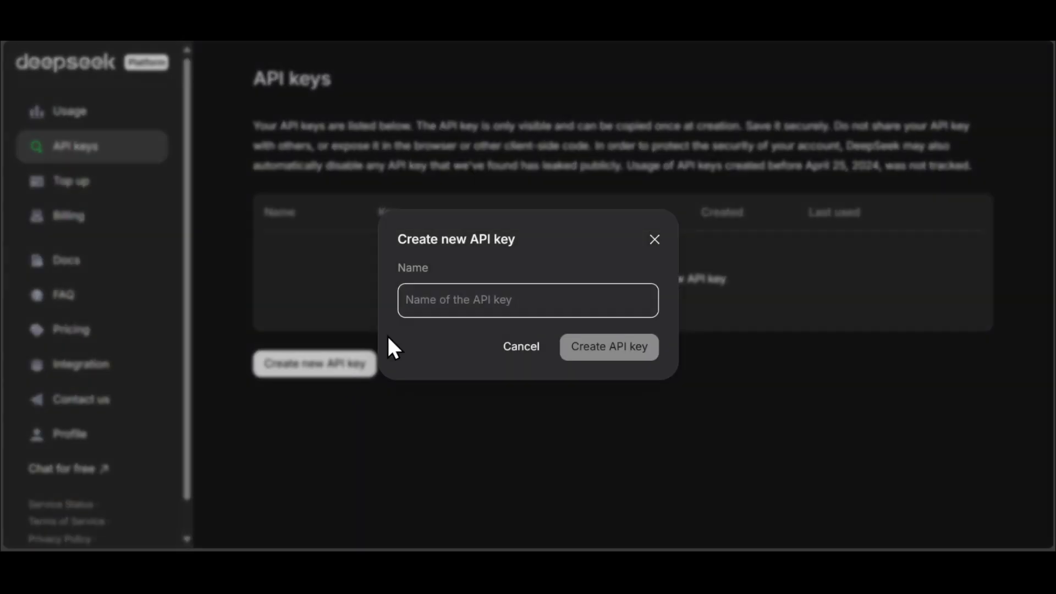
{"action": "left_click", "coordinate": [504, 300]}
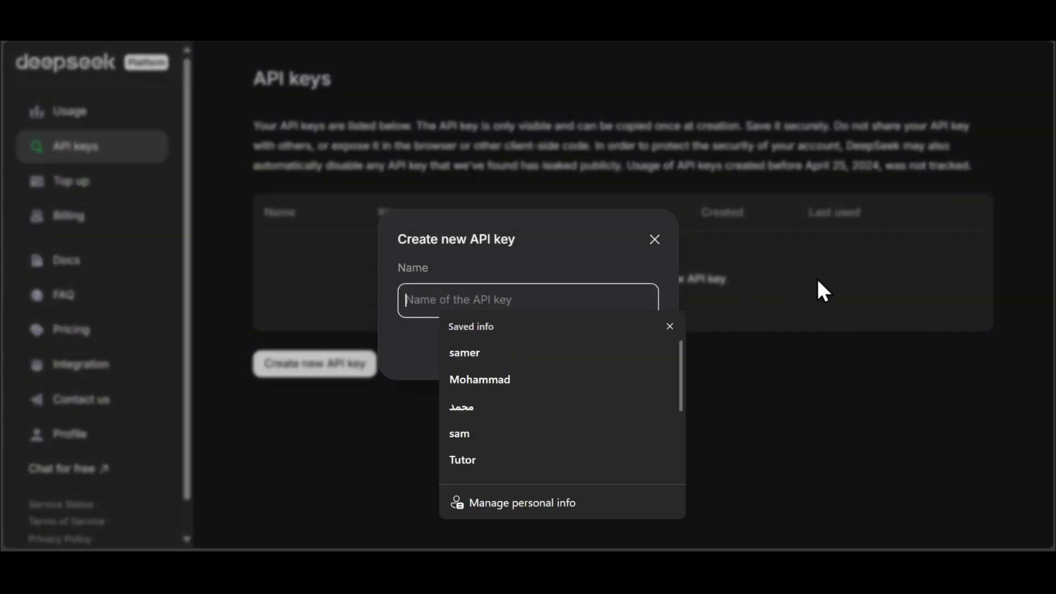
{"action": "left_click", "coordinate": [535, 296]}
{"action": "type", "text": "new"}
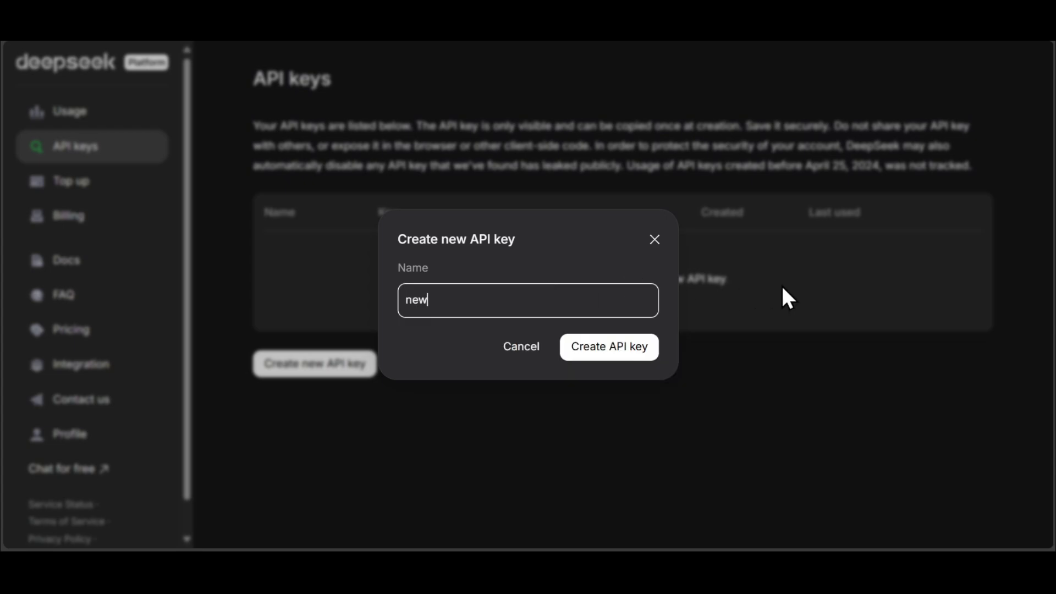
{"action": "left_click", "coordinate": [627, 348]}
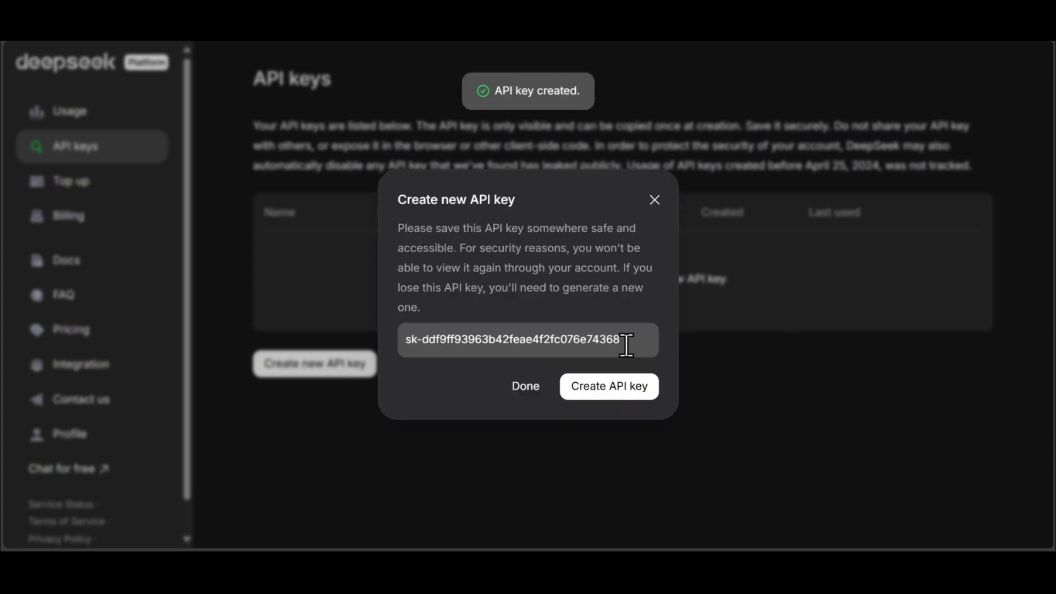
Select the generated key text and close the new key dialog.
{"action": "double_click", "coordinate": [498, 339]}
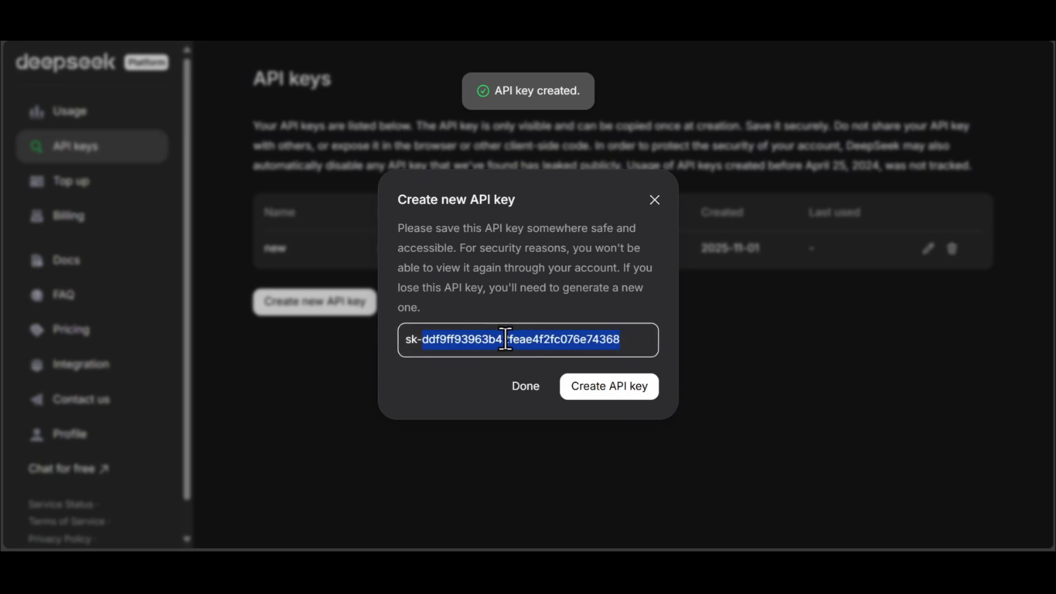
{"action": "double_click", "coordinate": [503, 339]}
{"action": "key", "text": "ctrl+c"}
{"action": "left_click", "coordinate": [526, 386]}
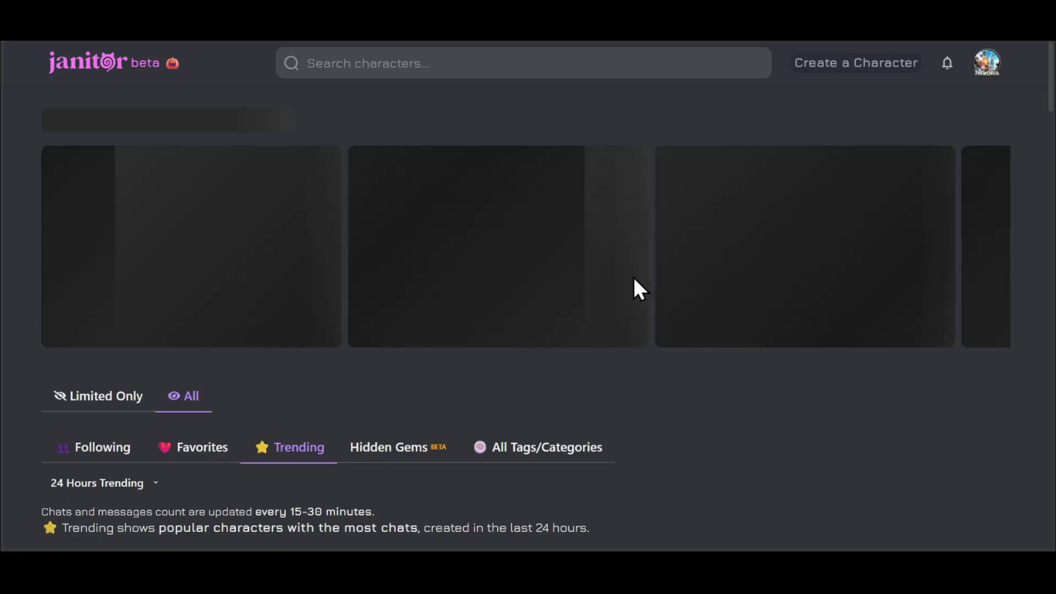
{"action": "scroll", "coordinate": [535, 189], "scroll_direction": "down", "scroll_amount": 1}
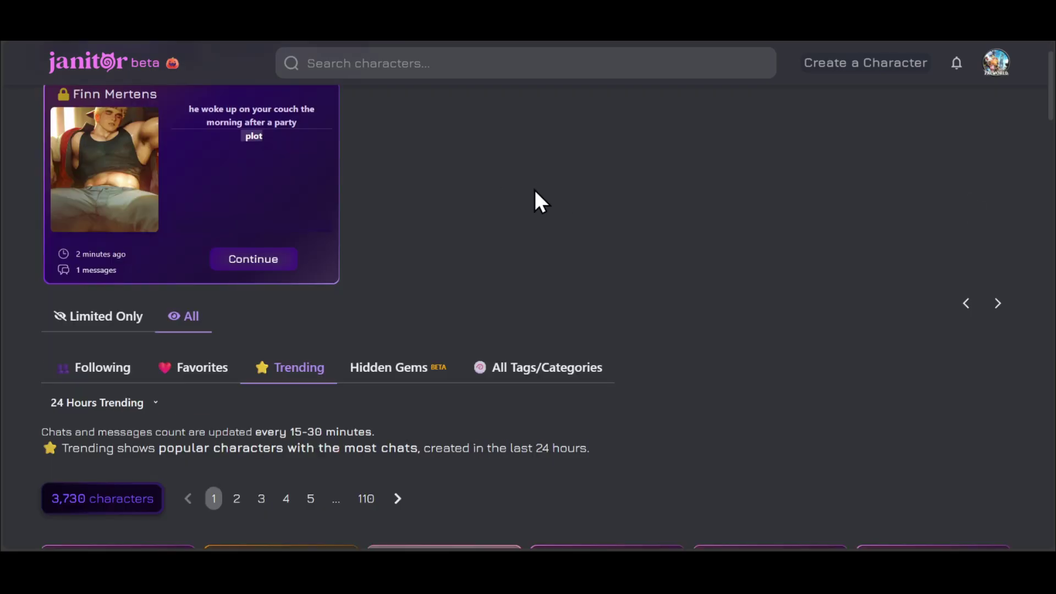
{"action": "scroll", "coordinate": [1038, 345], "scroll_direction": "up", "scroll_amount": 1}
{"action": "scroll", "coordinate": [651, 195], "scroll_direction": "down", "scroll_amount": 3}
{"action": "scroll", "coordinate": [464, 373], "scroll_direction": "down", "scroll_amount": 3}
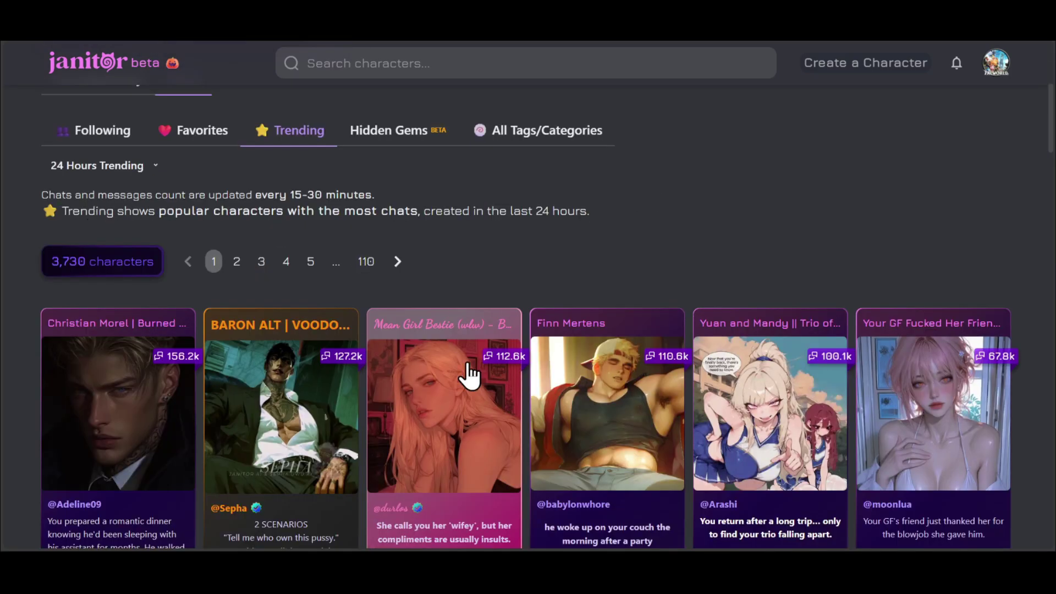
{"action": "scroll", "coordinate": [258, 401], "scroll_direction": "up", "scroll_amount": 3}
{"action": "scroll", "coordinate": [198, 338], "scroll_direction": "up", "scroll_amount": 1}
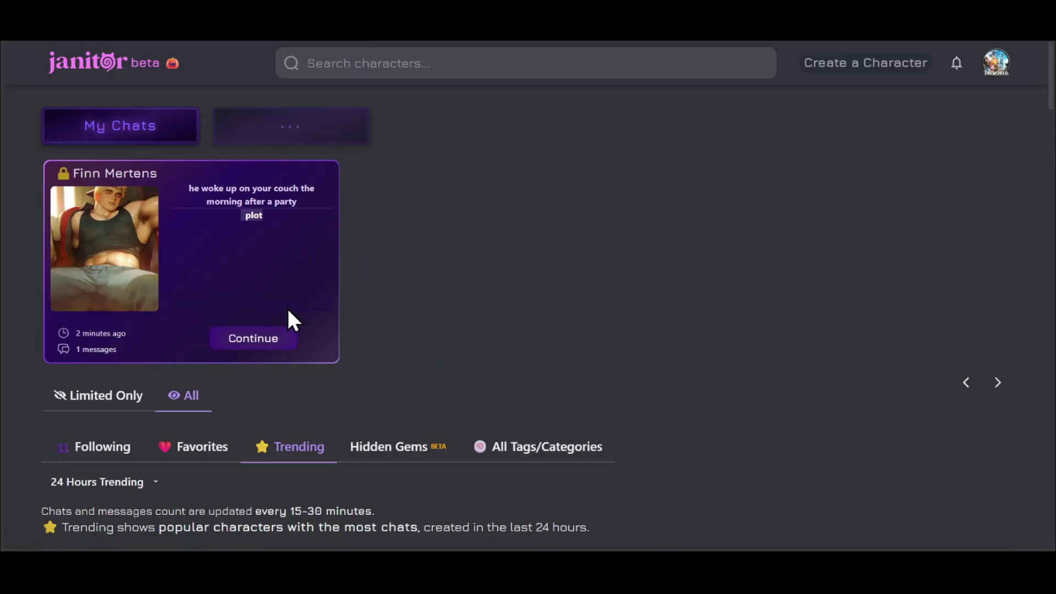
Continue the Finn Mertens chat and open API Settings from its options menu.
{"action": "left_click", "coordinate": [285, 330]}
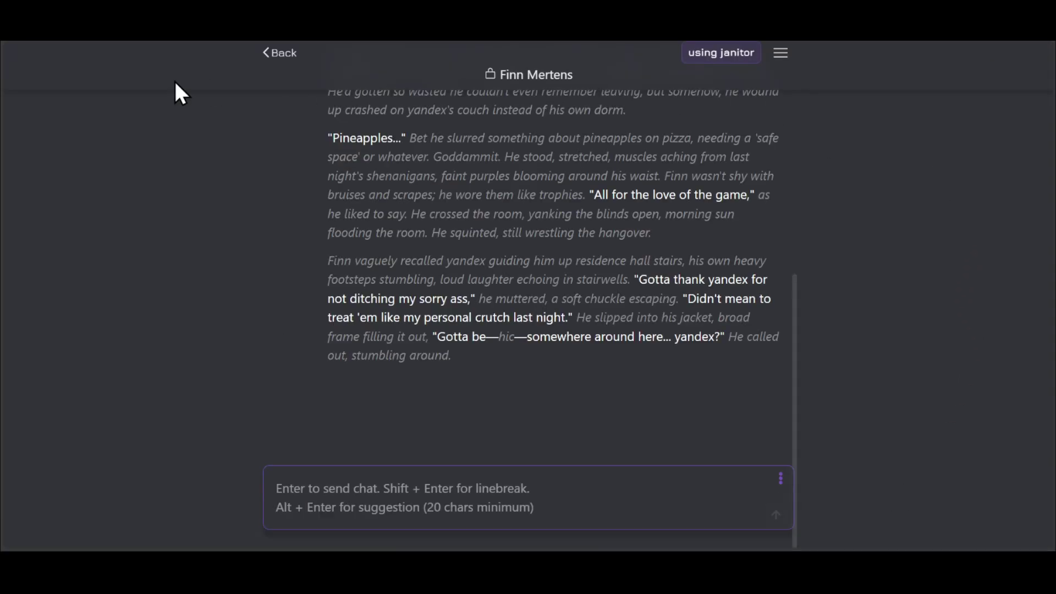
{"action": "left_click", "coordinate": [781, 56]}
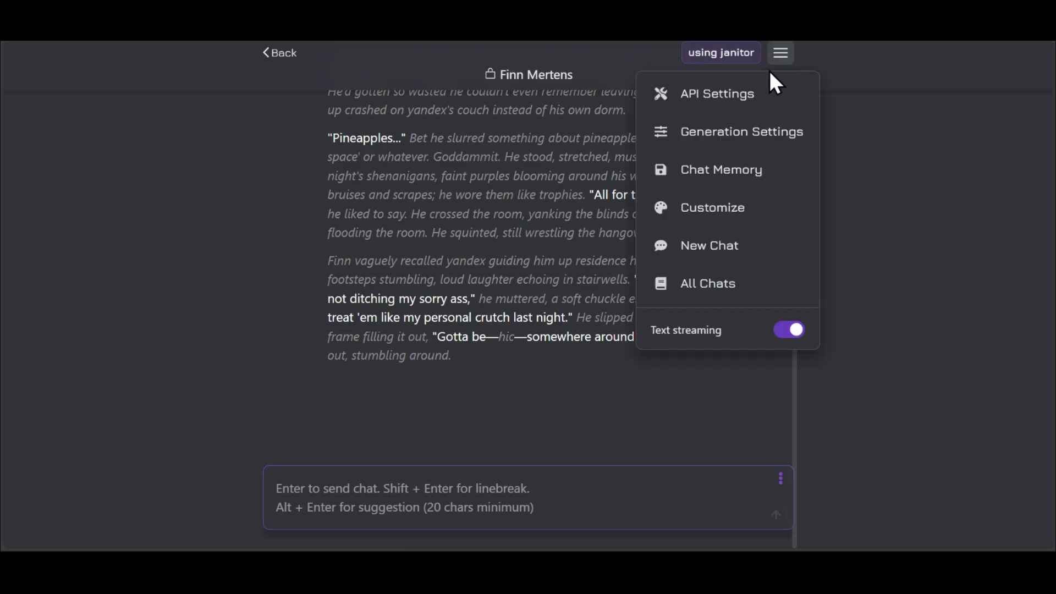
{"action": "left_click", "coordinate": [748, 105]}
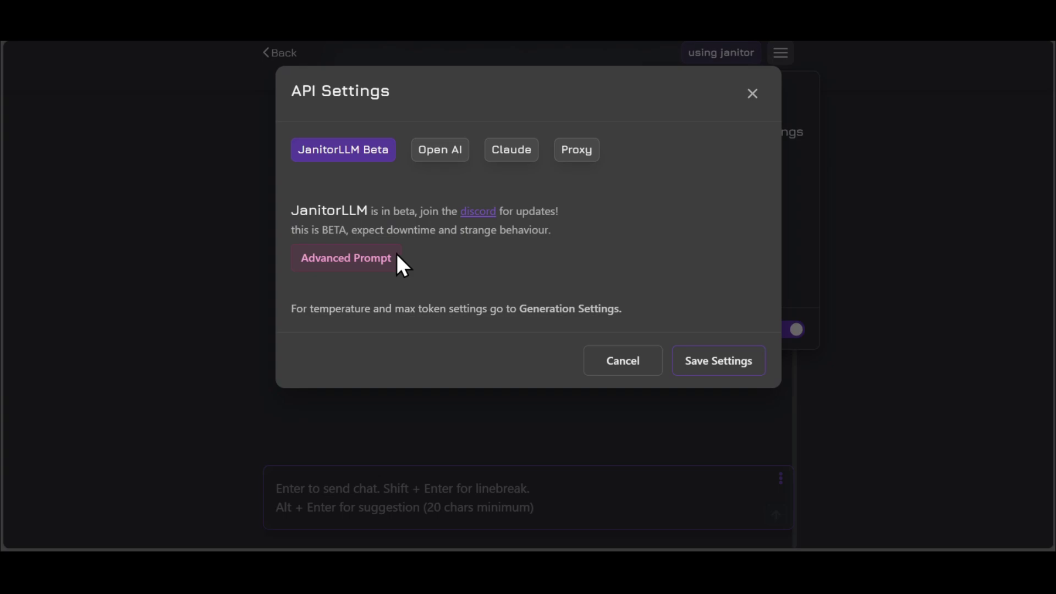
Add a Proxy configuration with the DeepSeek key pasted into API Key, and try saving it.
{"action": "left_click", "coordinate": [580, 156]}
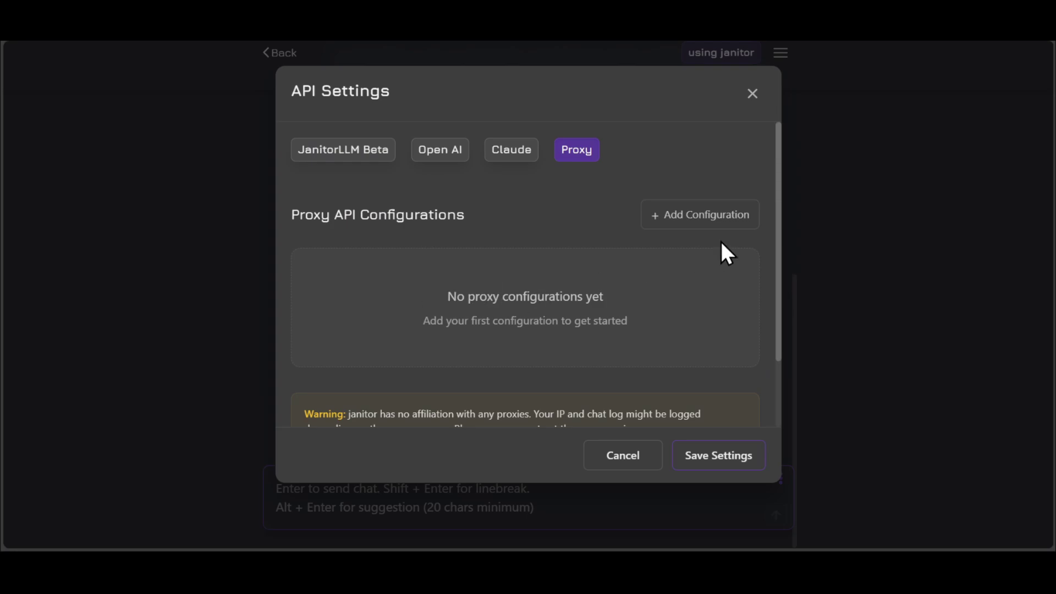
{"action": "left_click", "coordinate": [734, 218]}
{"action": "scroll", "coordinate": [649, 266], "scroll_direction": "down", "scroll_amount": 1}
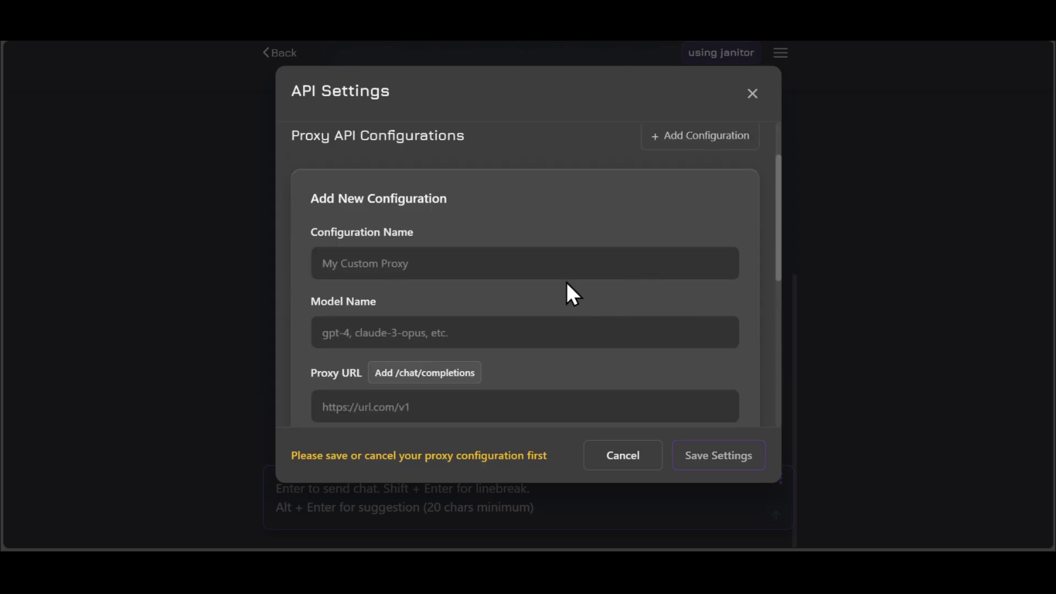
{"action": "scroll", "coordinate": [532, 263], "scroll_direction": "down", "scroll_amount": 3}
{"action": "left_click", "coordinate": [485, 247]}
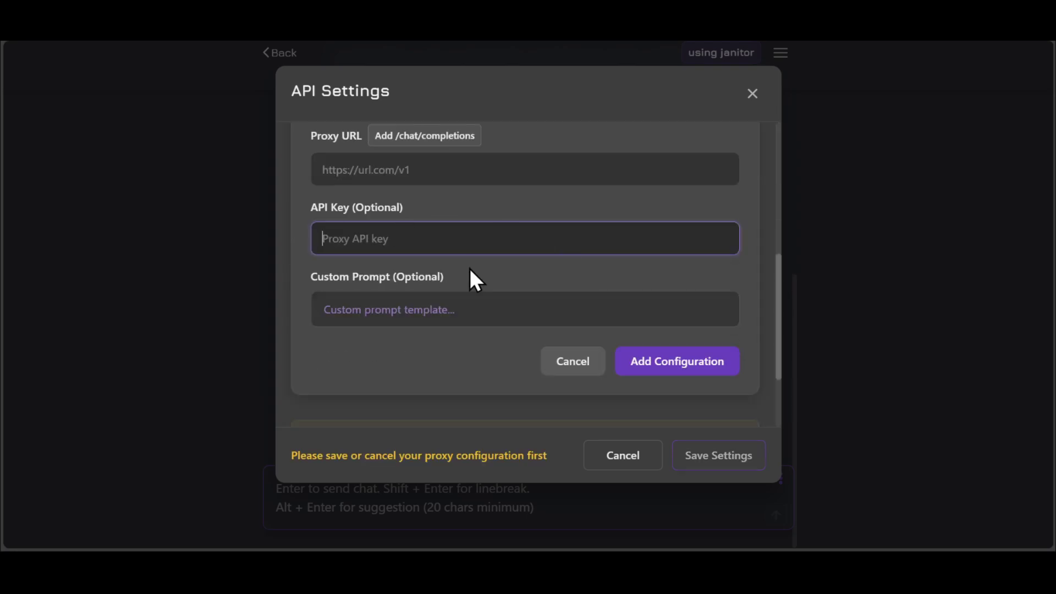
{"action": "key", "text": "ctrl+v"}
{"action": "scroll", "coordinate": [436, 325], "scroll_direction": "up", "scroll_amount": 2}
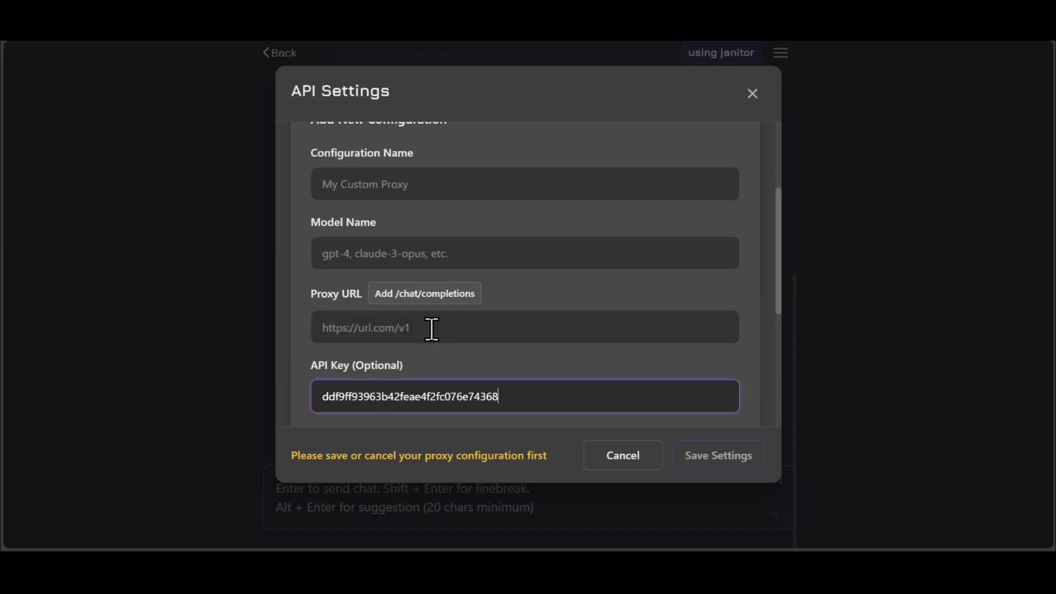
{"action": "scroll", "coordinate": [564, 271], "scroll_direction": "up", "scroll_amount": 1}
{"action": "scroll", "coordinate": [330, 198], "scroll_direction": "down", "scroll_amount": 1}
{"action": "scroll", "coordinate": [389, 278], "scroll_direction": "down", "scroll_amount": 2}
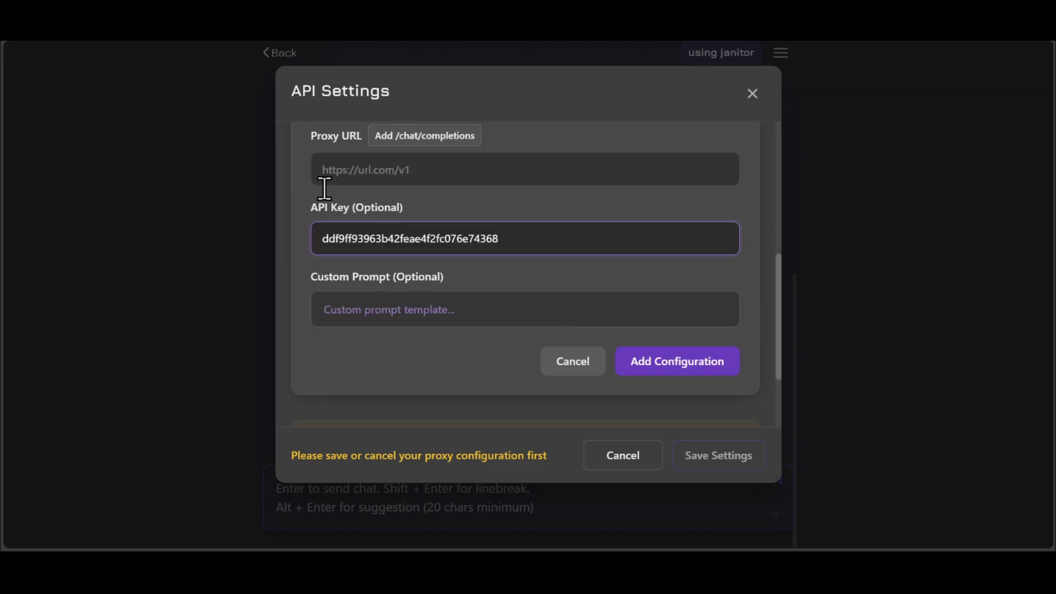
{"action": "scroll", "coordinate": [320, 205], "scroll_direction": "up", "scroll_amount": 3}
{"action": "scroll", "coordinate": [325, 186], "scroll_direction": "up", "scroll_amount": 1}
{"action": "scroll", "coordinate": [328, 215], "scroll_direction": "down", "scroll_amount": 2}
{"action": "scroll", "coordinate": [446, 289], "scroll_direction": "down", "scroll_amount": 2}
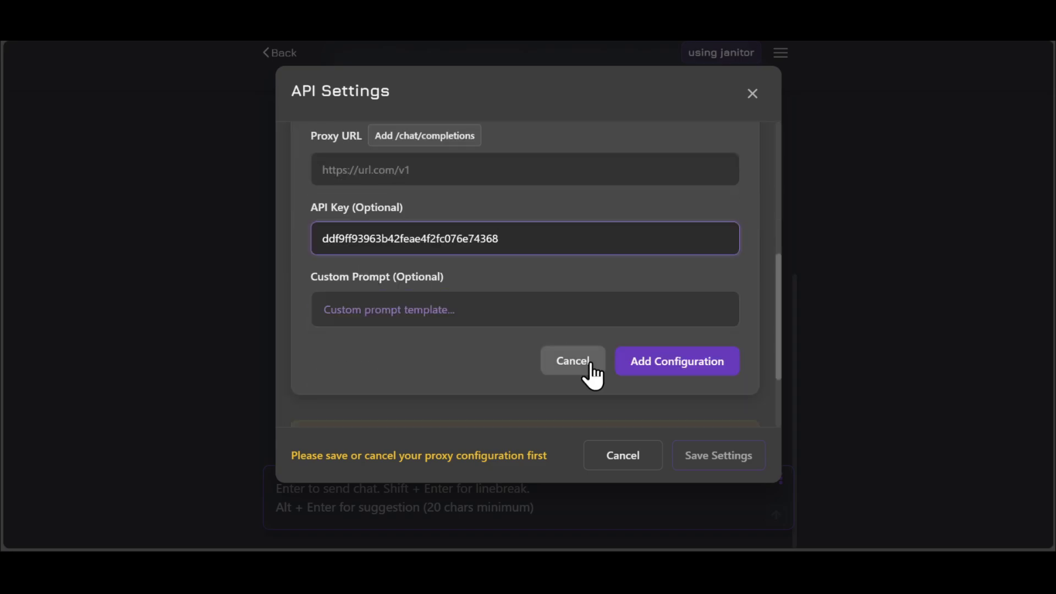
{"action": "left_click", "coordinate": [690, 371]}
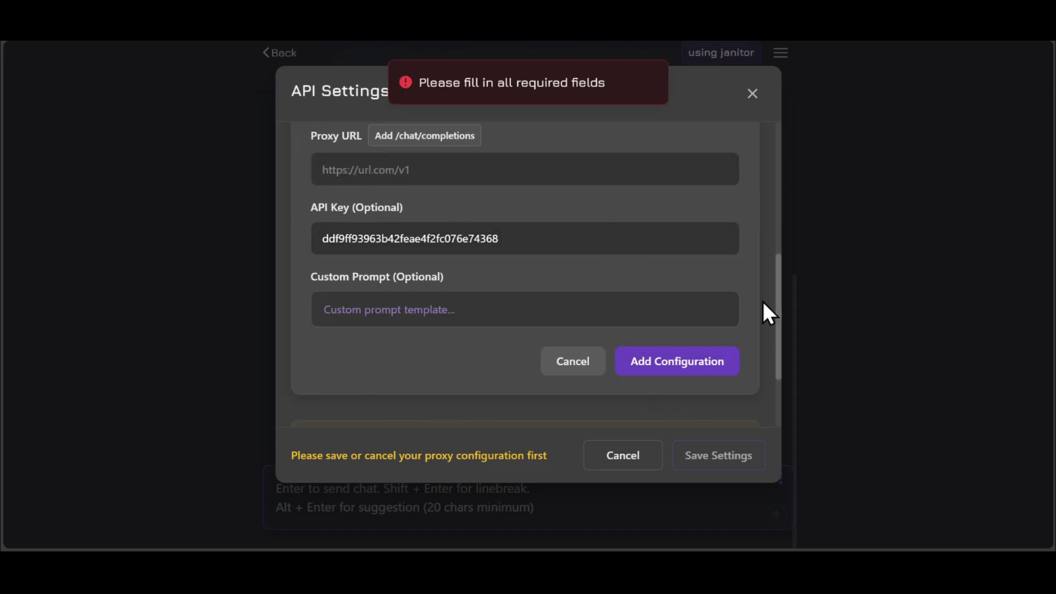